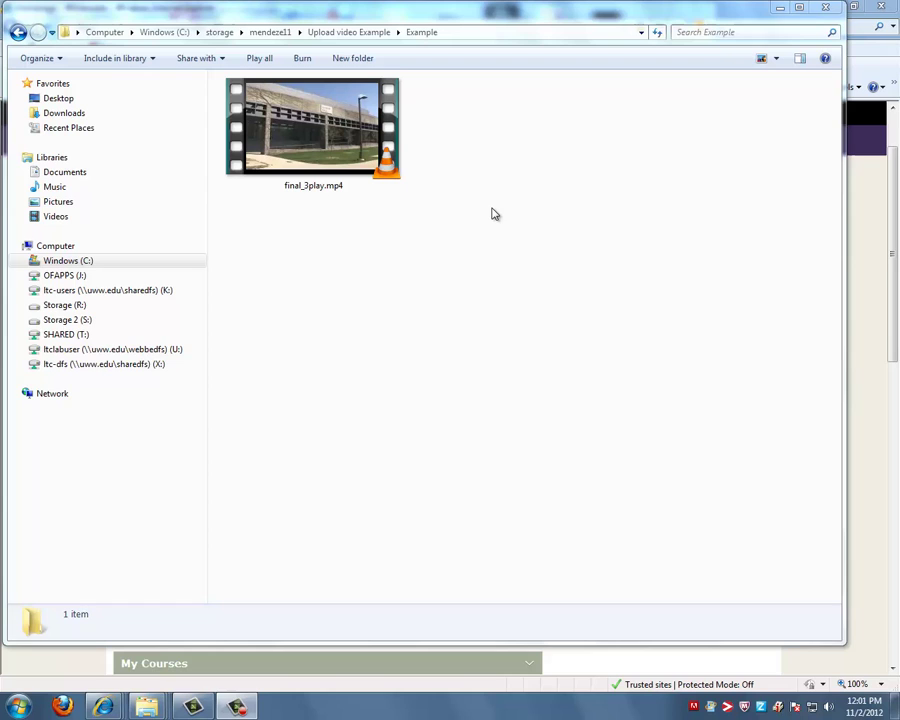
# Rename final_3play.mp4 to final_3play.mov and accept the extension-change warning
pyautogui.rightClick(360, 143)
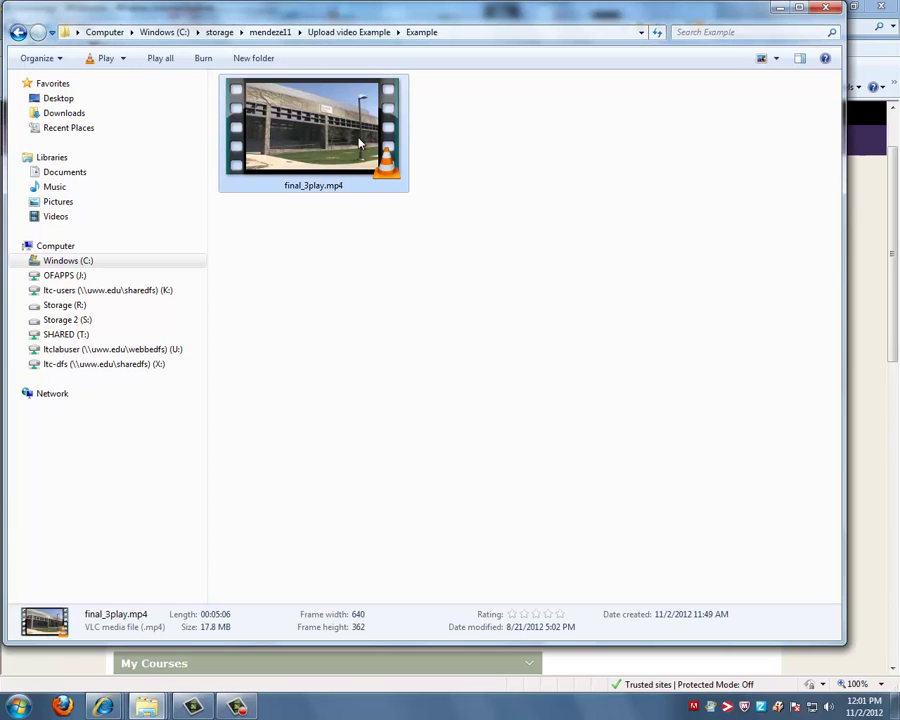
pyautogui.click(405, 392)
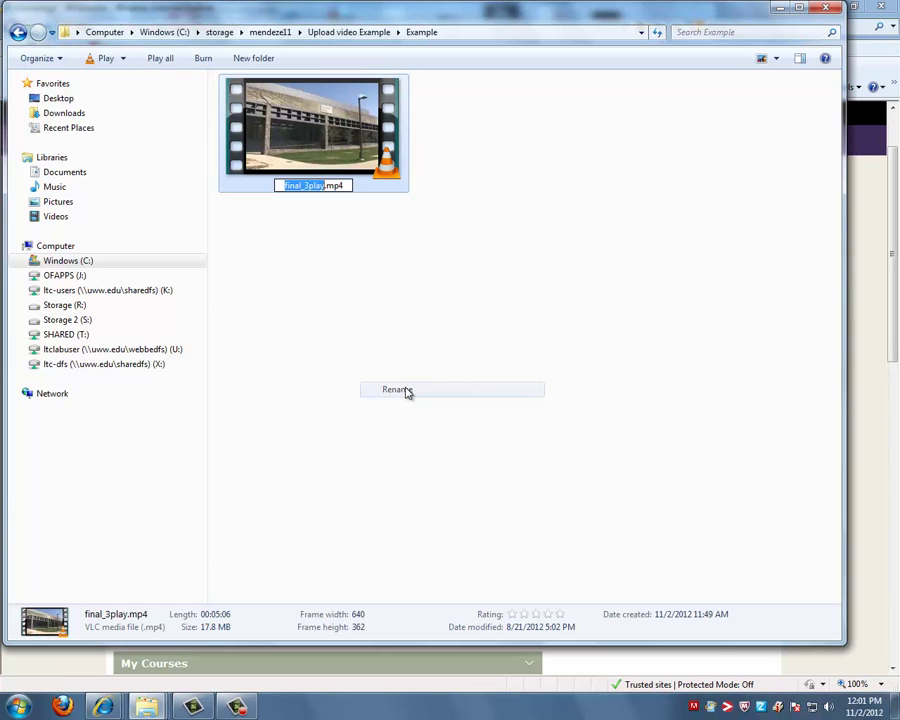
pyautogui.click(347, 185)
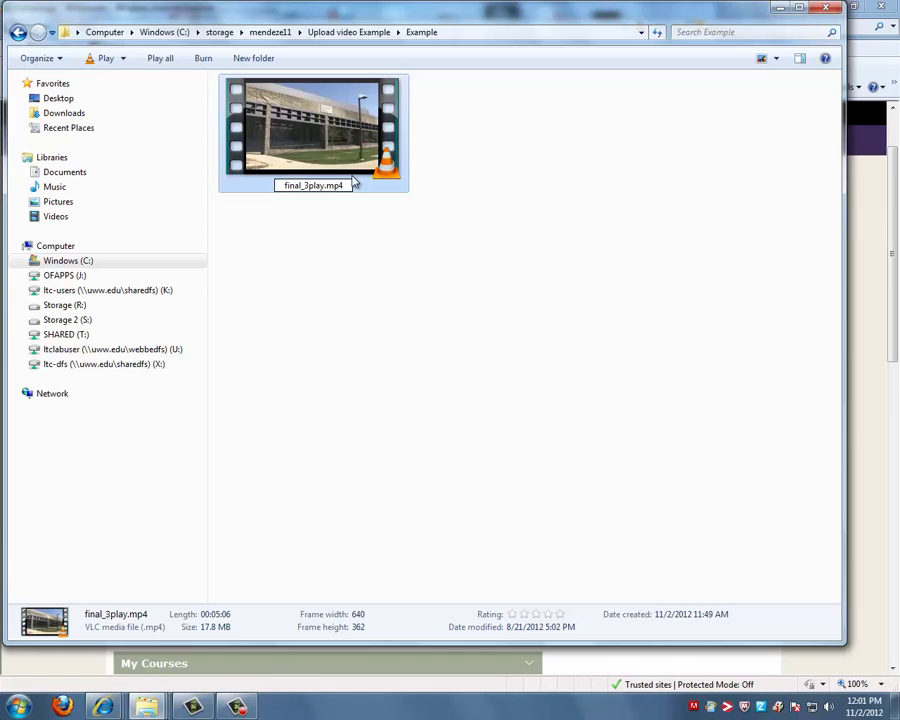
pyautogui.press('BackSpace')
pyautogui.press('BackSpace')
pyautogui.write('ov')
pyautogui.press('Return')
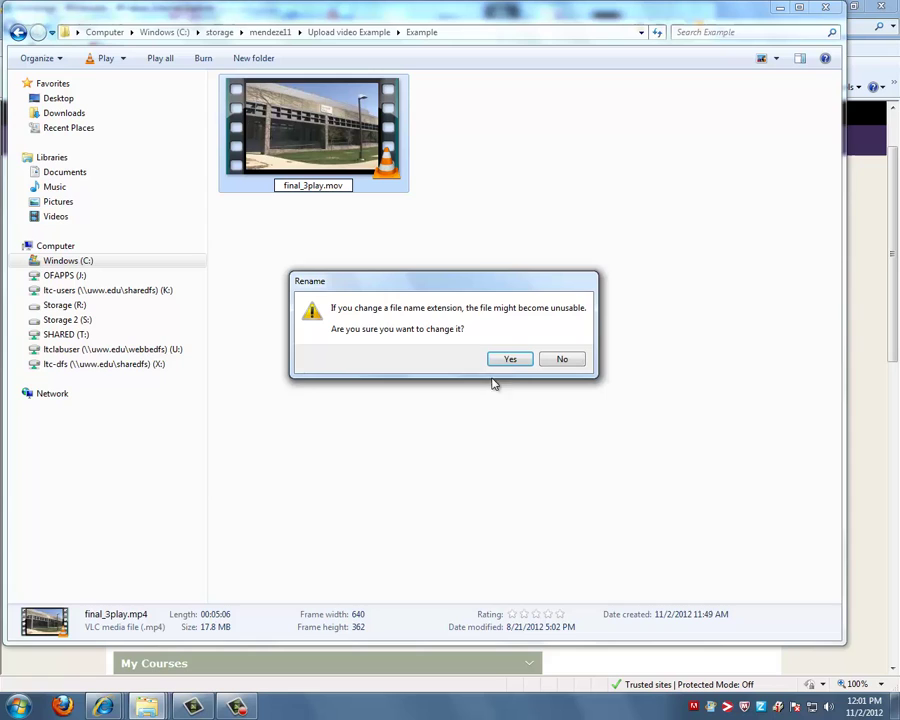
pyautogui.click(509, 360)
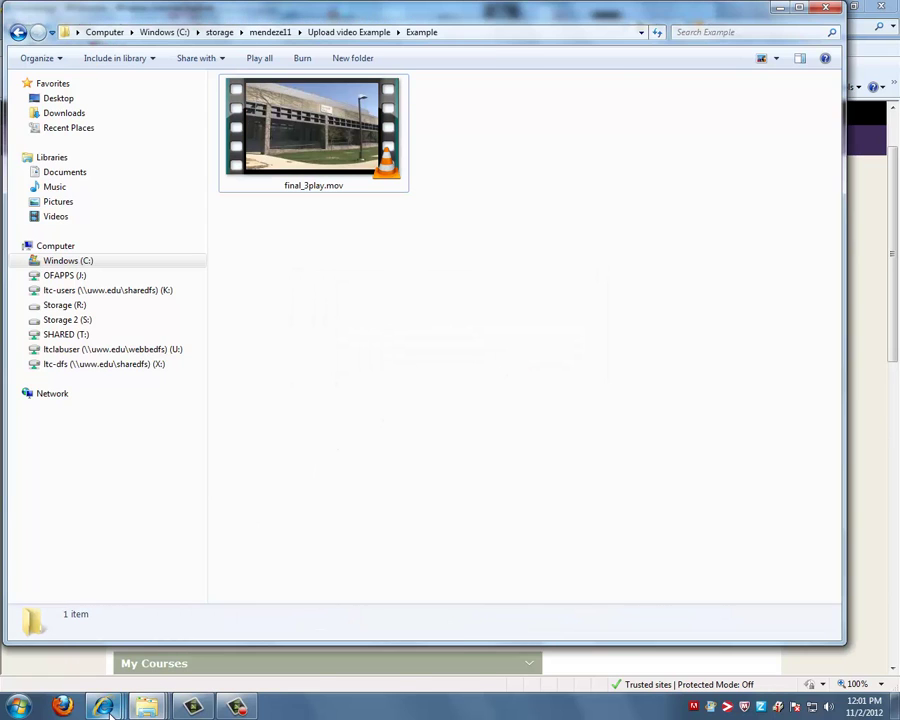
# Return to the D2L homepage window and go to the ePortfolio dashboard from Tools
pyautogui.moveTo(103, 706)
pyautogui.click(146, 632)
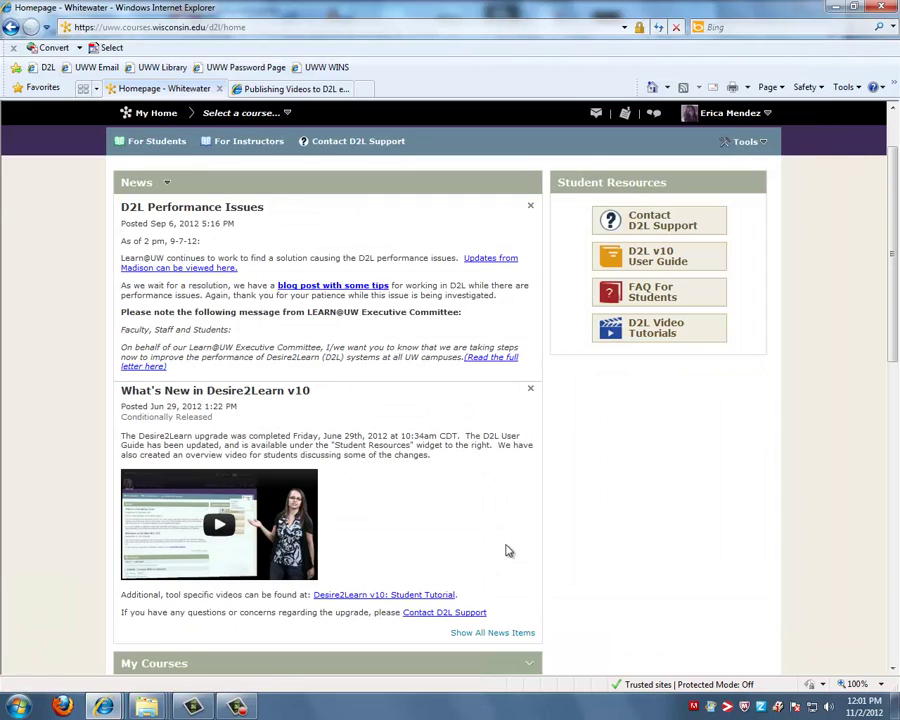
pyautogui.scroll(2, 589, 504)
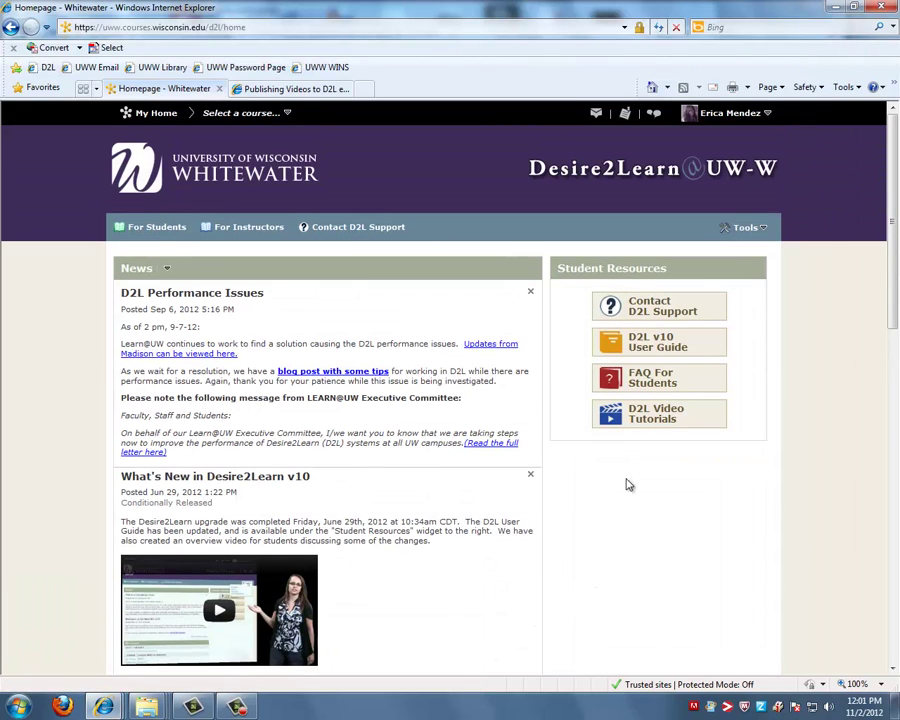
pyautogui.click(762, 230)
pyautogui.click(690, 275)
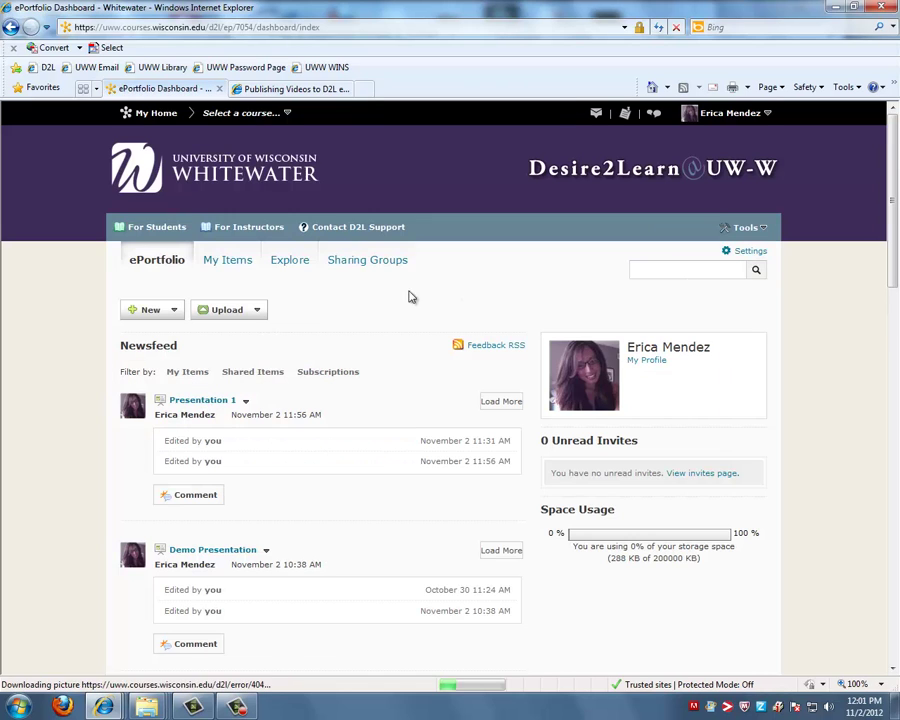
# Upload final_3play.mov from the computer as a file artifact
pyautogui.click(252, 310)
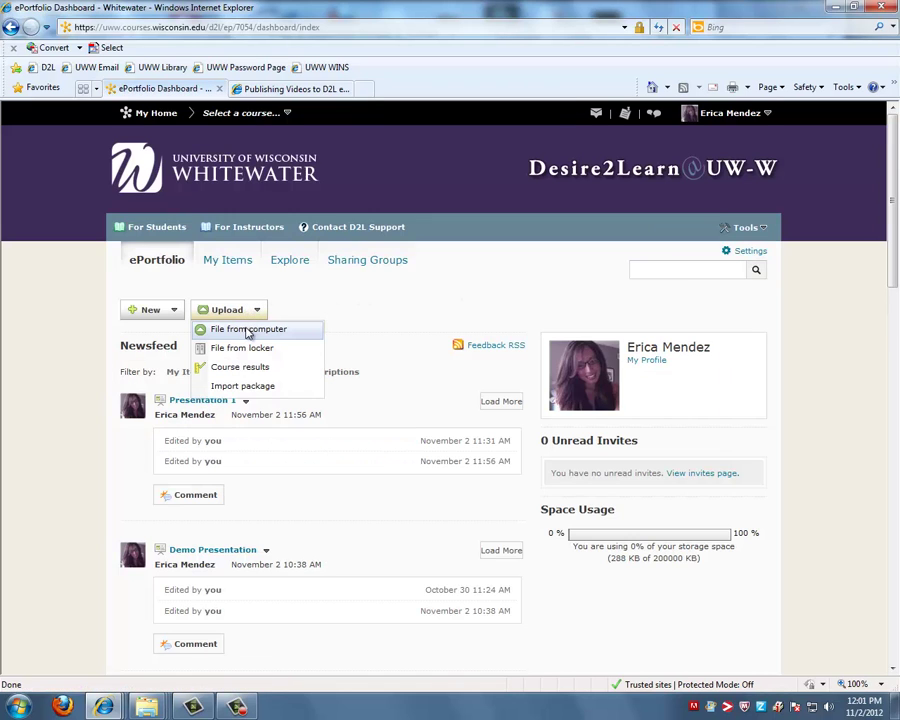
pyautogui.click(248, 330)
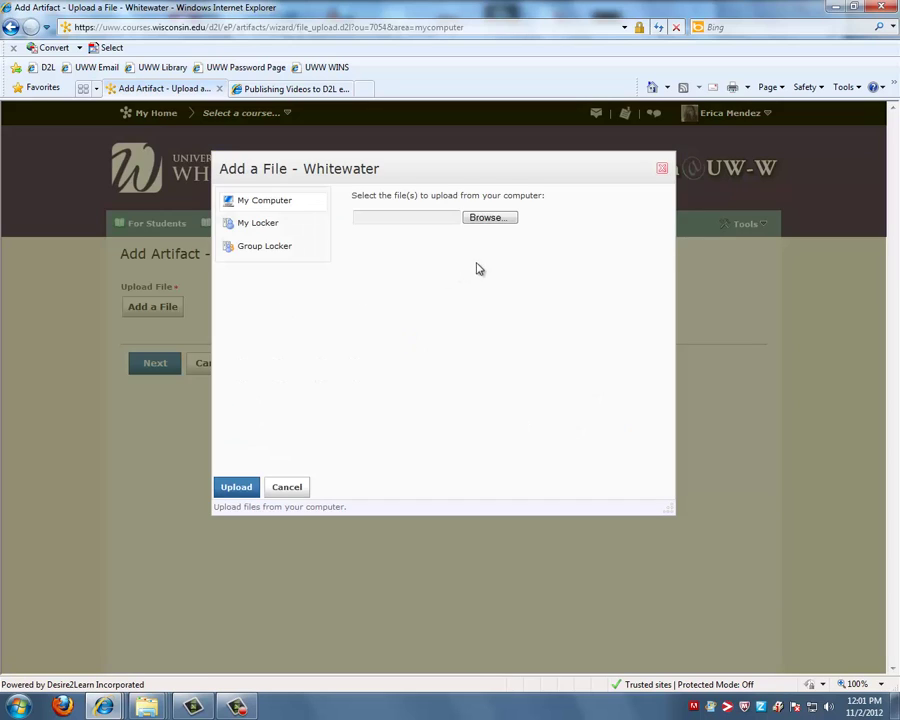
pyautogui.click(489, 218)
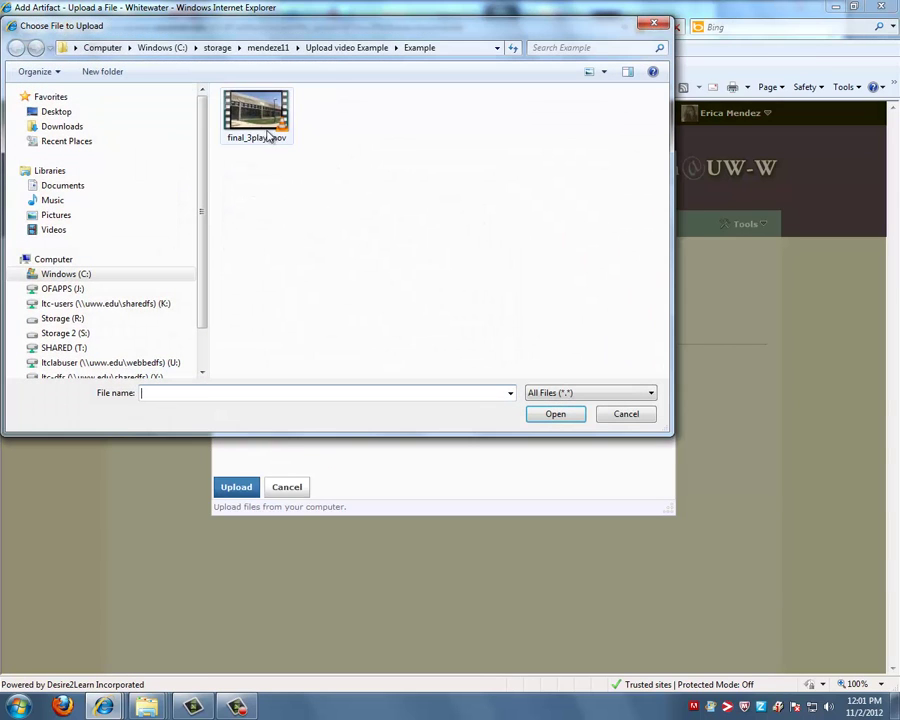
pyautogui.click(262, 130)
pyautogui.click(556, 416)
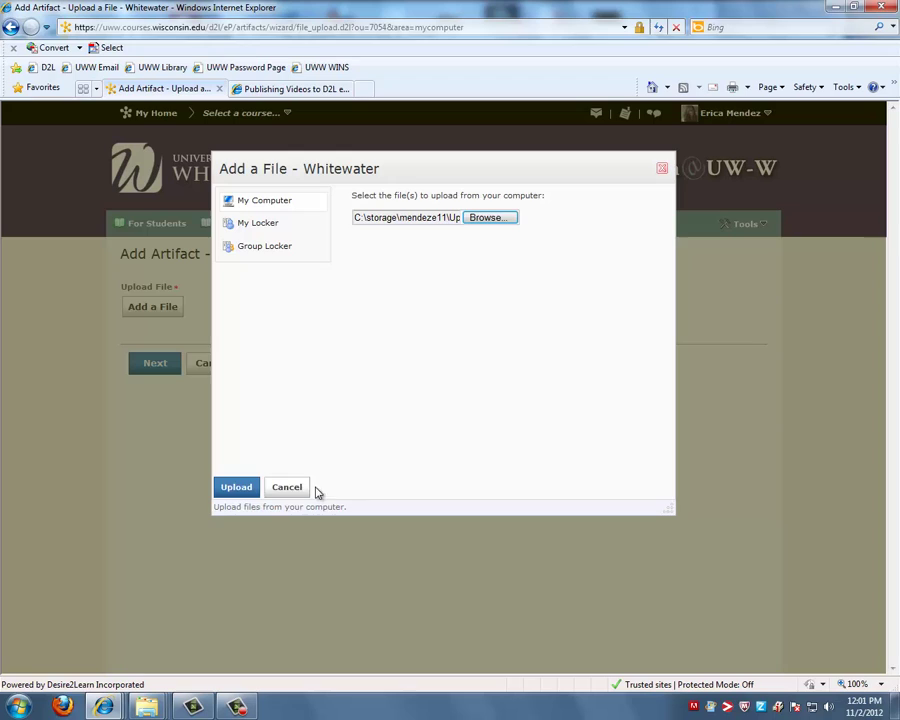
pyautogui.click(235, 488)
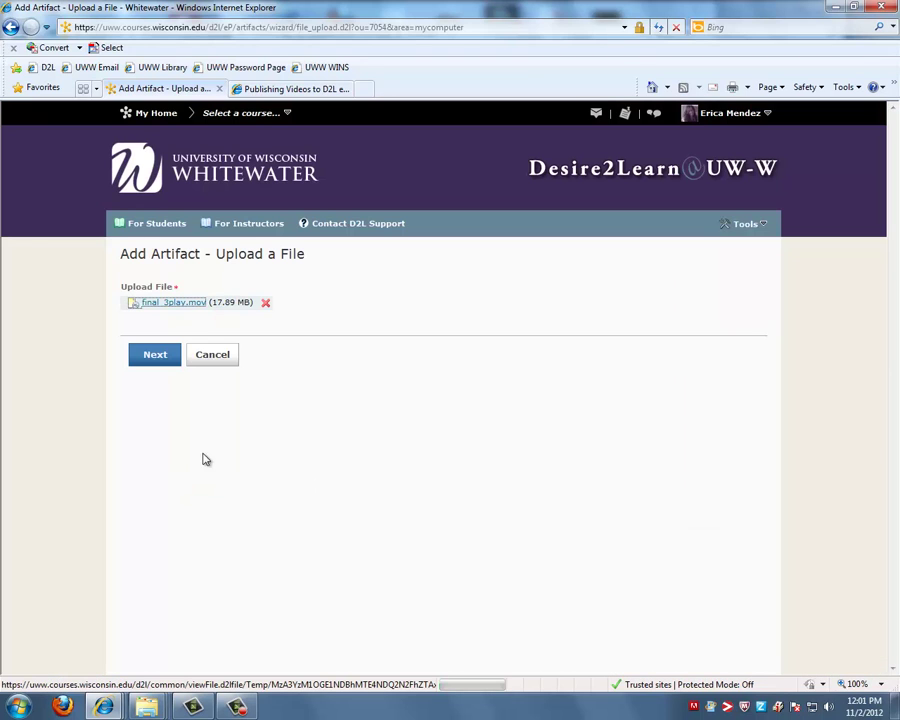
# Continue to the artifact details, review them, and save final_3play as a new artifact
pyautogui.click(167, 354)
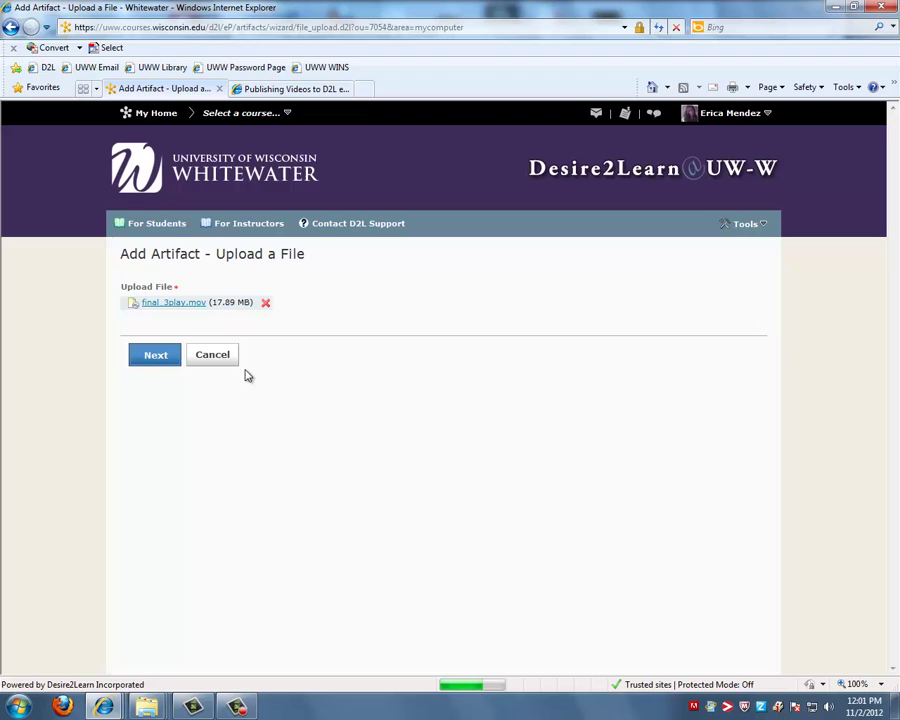
pyautogui.scroll(-2, 476, 527)
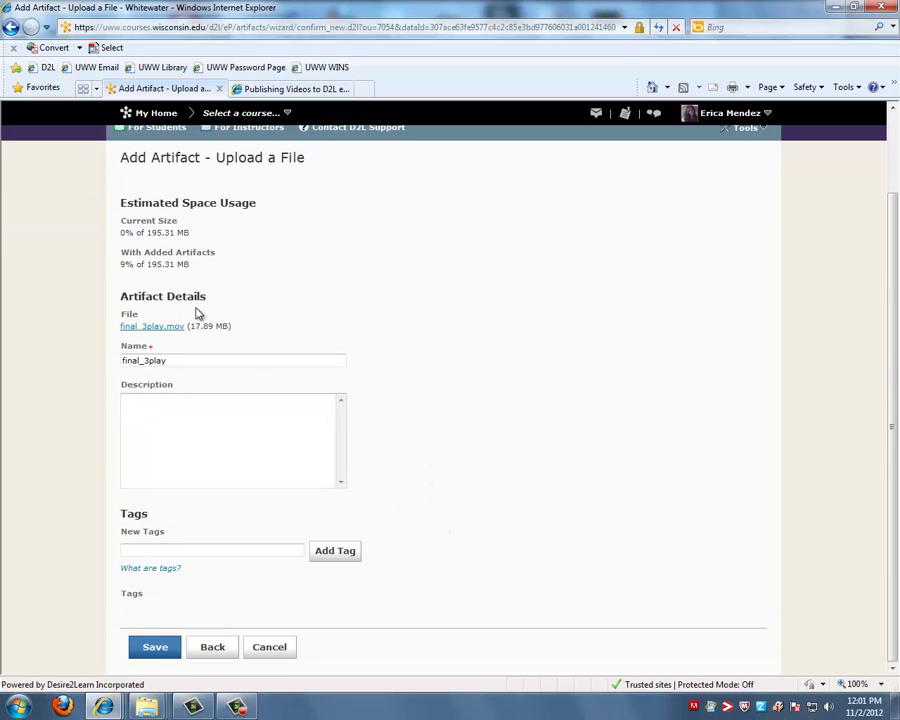
pyautogui.click(224, 446)
pyautogui.click(153, 656)
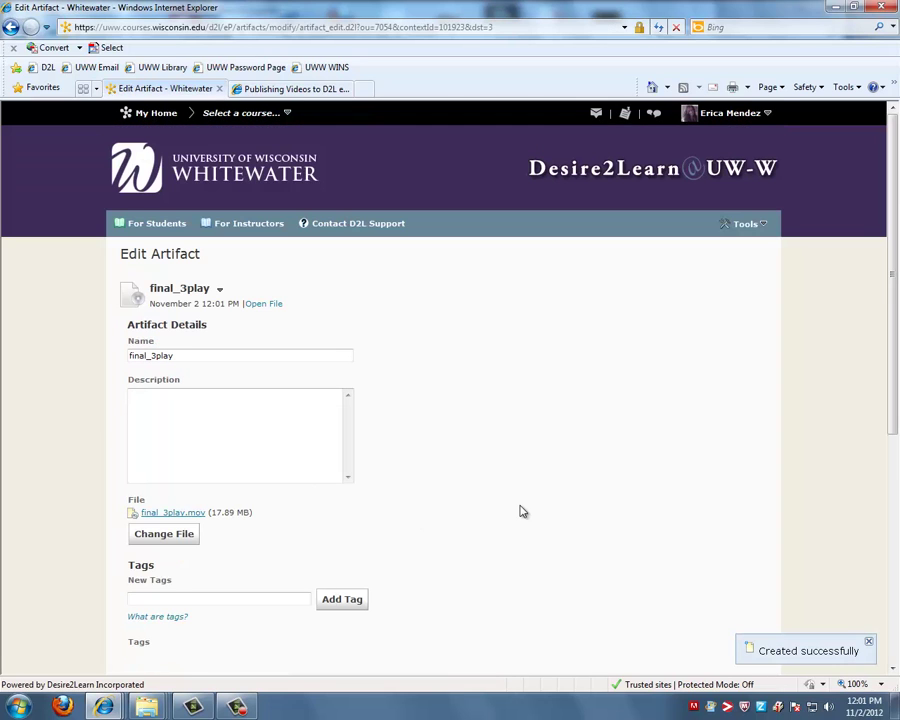
pyautogui.scroll(-5, 520, 512)
pyautogui.scroll(4, 520, 512)
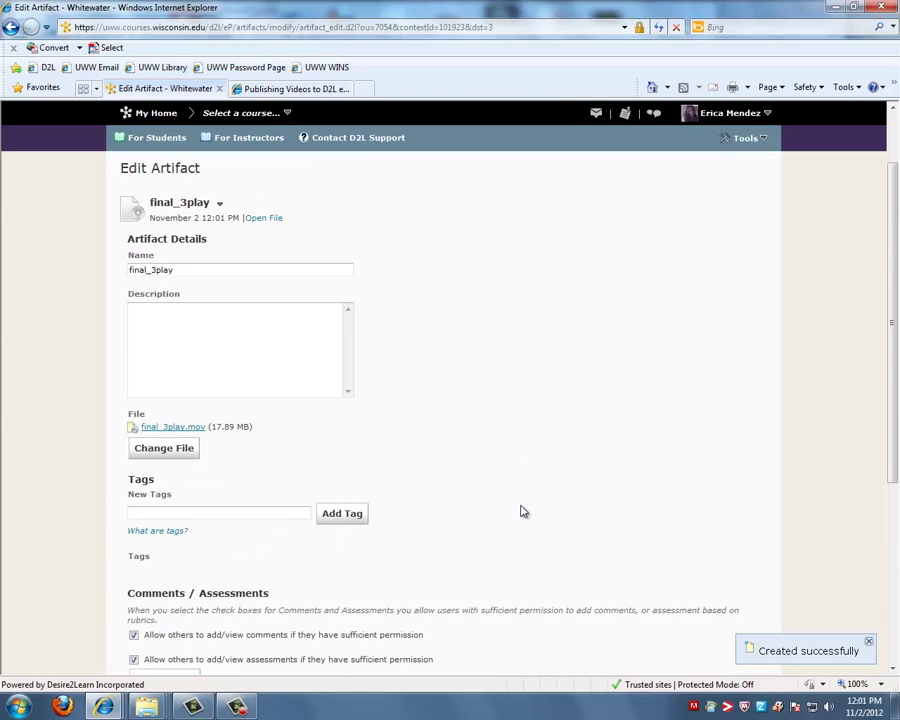
pyautogui.scroll(-2, 520, 512)
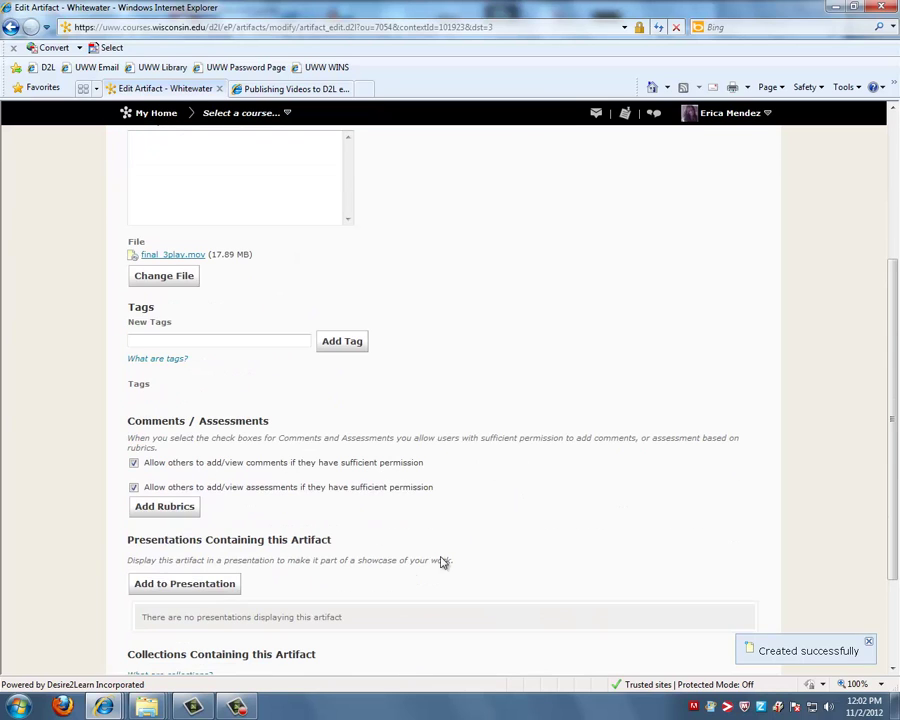
# Add final_3play.mov to Presentation 1 on New Page, keeping Area 1, and finish
pyautogui.click(198, 590)
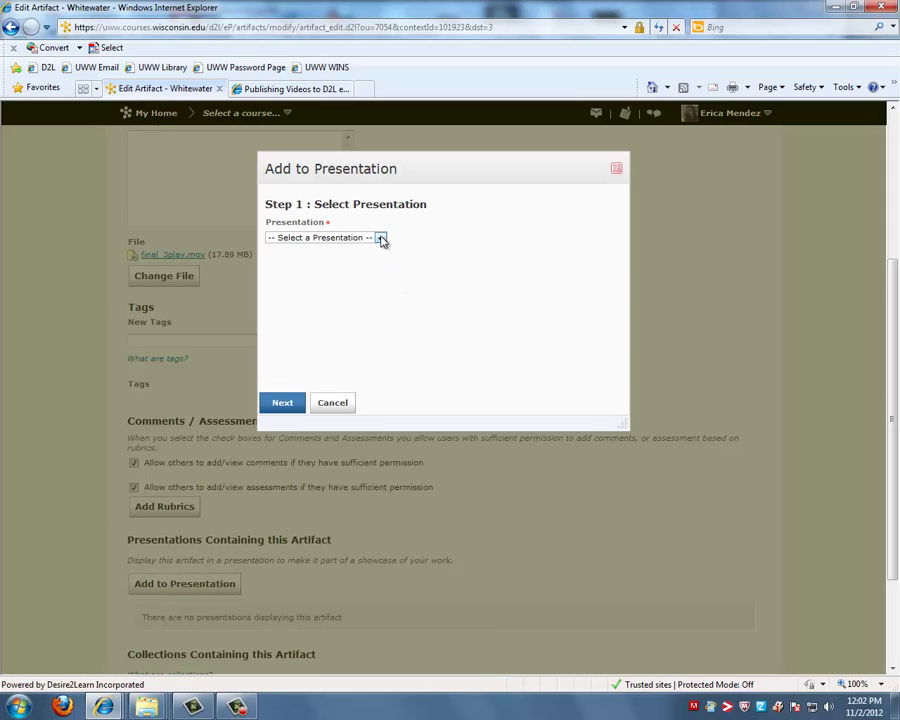
pyautogui.click(381, 240)
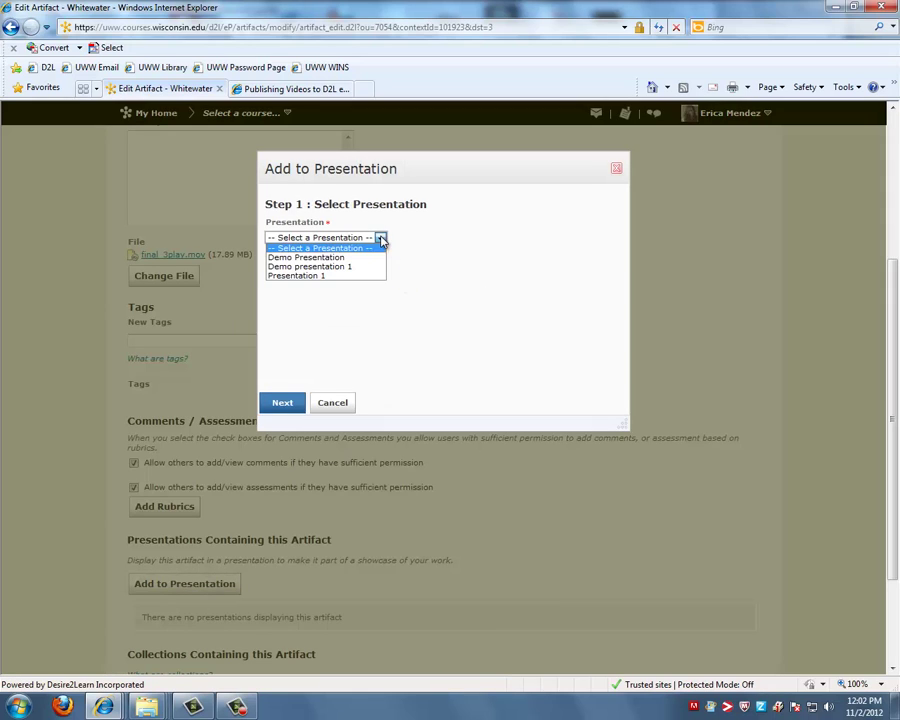
pyautogui.click(346, 279)
pyautogui.click(282, 402)
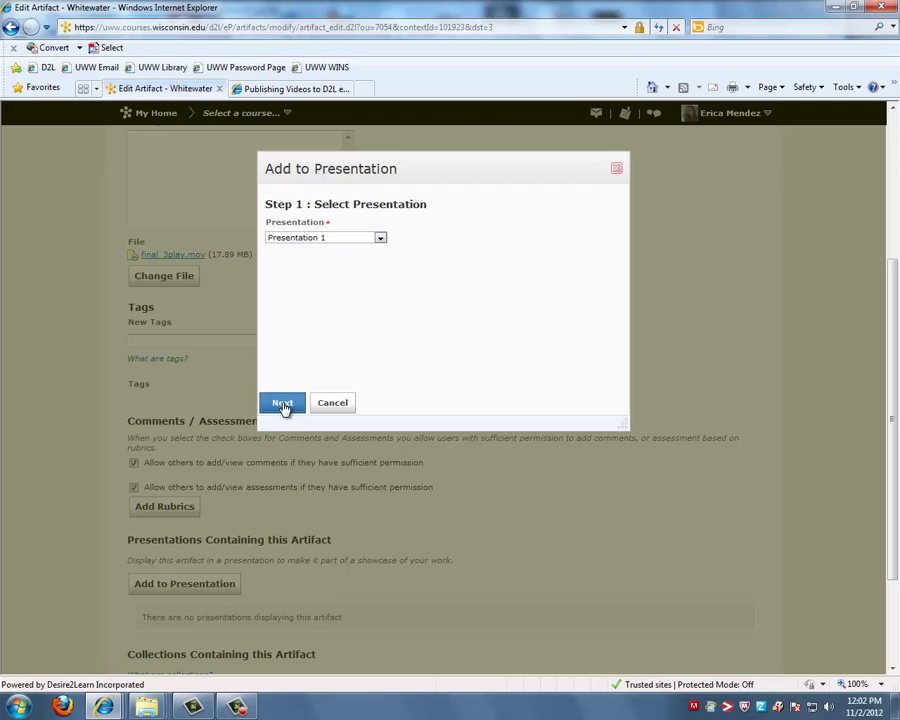
pyautogui.click(350, 296)
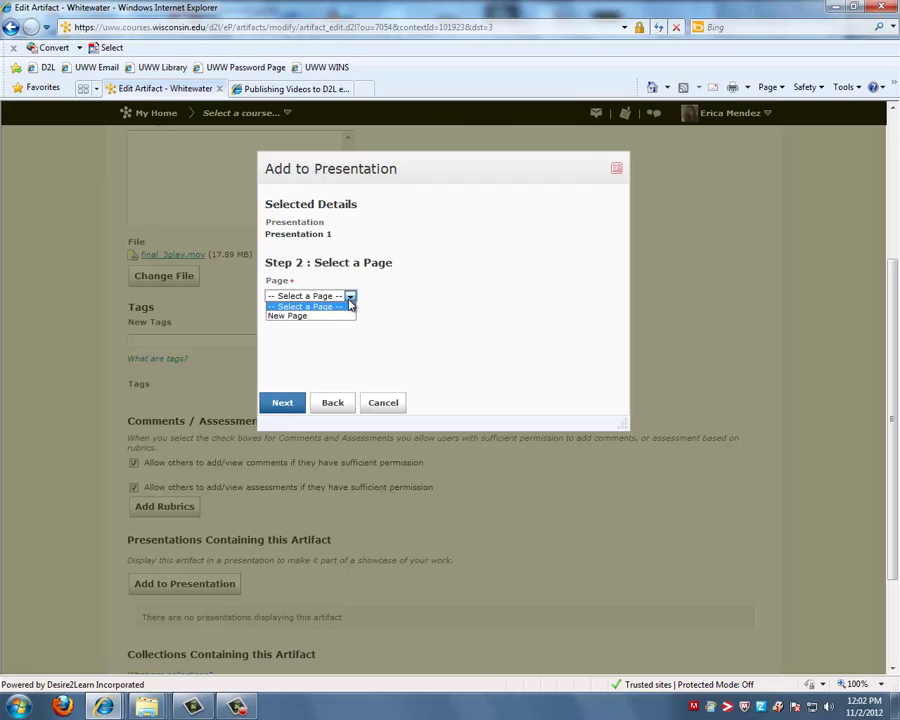
pyautogui.click(322, 318)
pyautogui.click(282, 404)
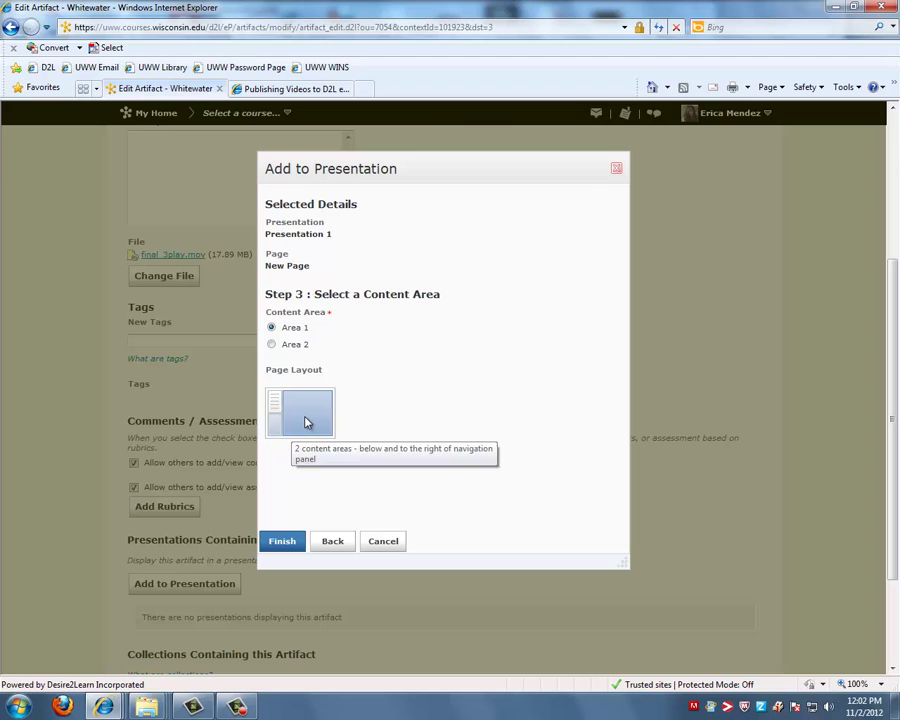
pyautogui.click(288, 542)
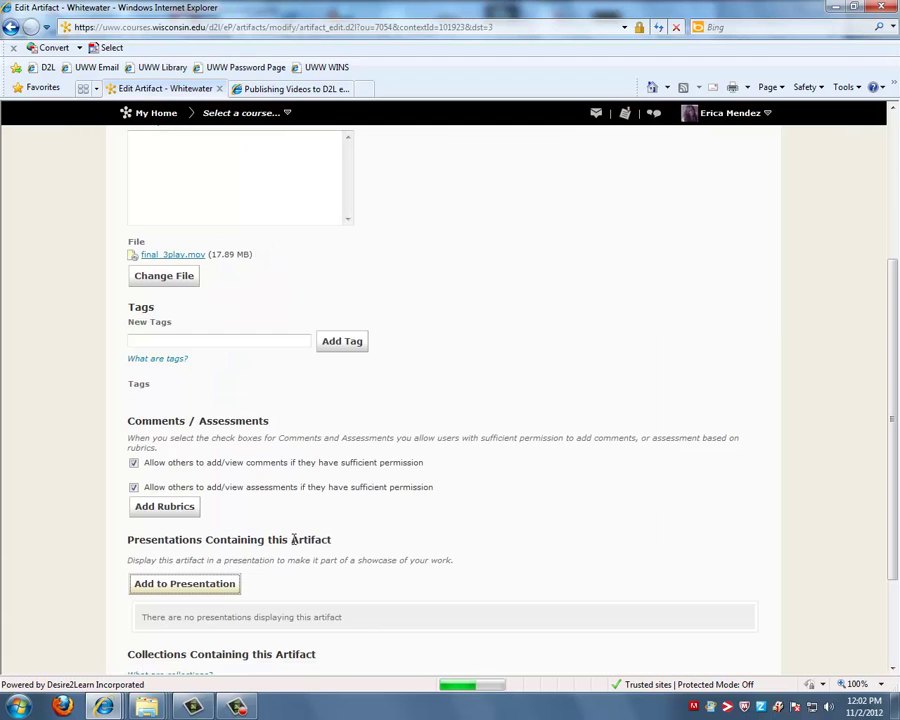
# Edit Presentation 1 and bring up the action menu for the final_3play item
pyautogui.scroll(-5, 430, 526)
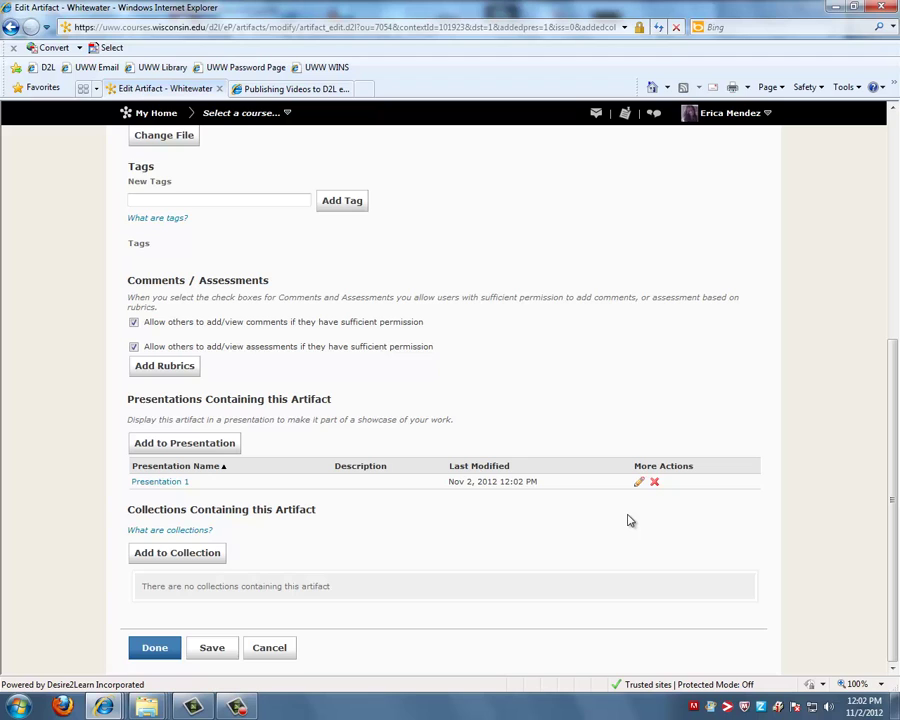
pyautogui.click(639, 483)
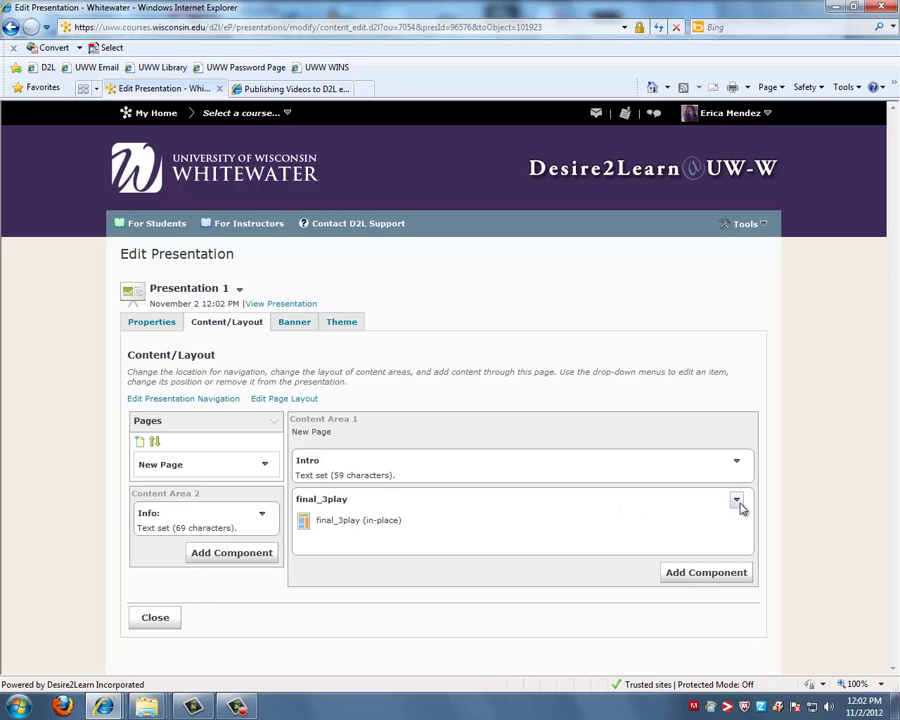
pyautogui.click(737, 500)
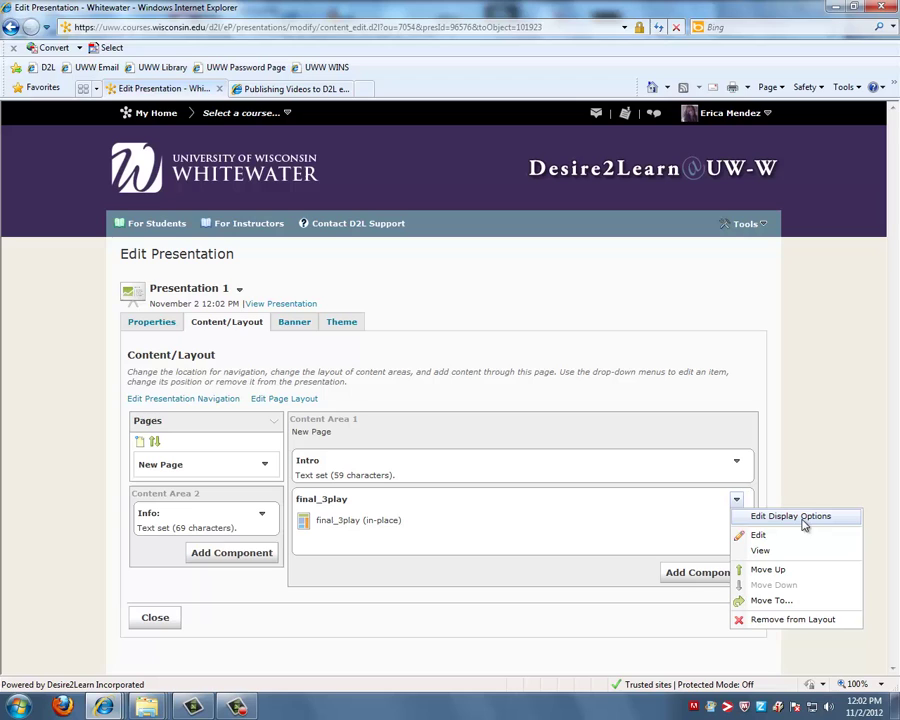
# Show final_3play in place at width 640 and height 372 with Show Controls on, and save
pyautogui.click(800, 517)
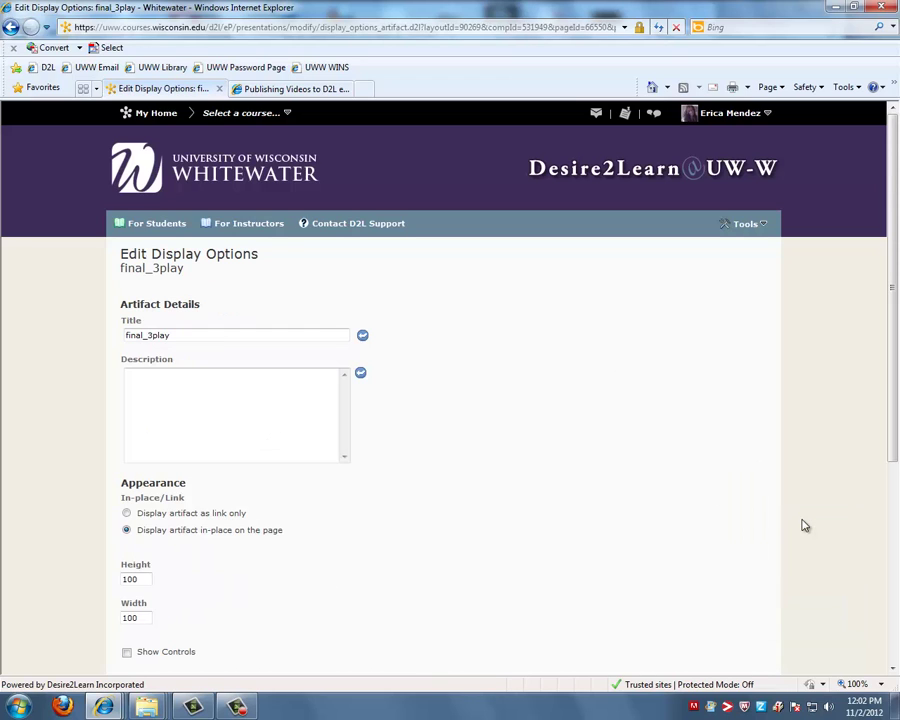
pyautogui.scroll(-1, 550, 540)
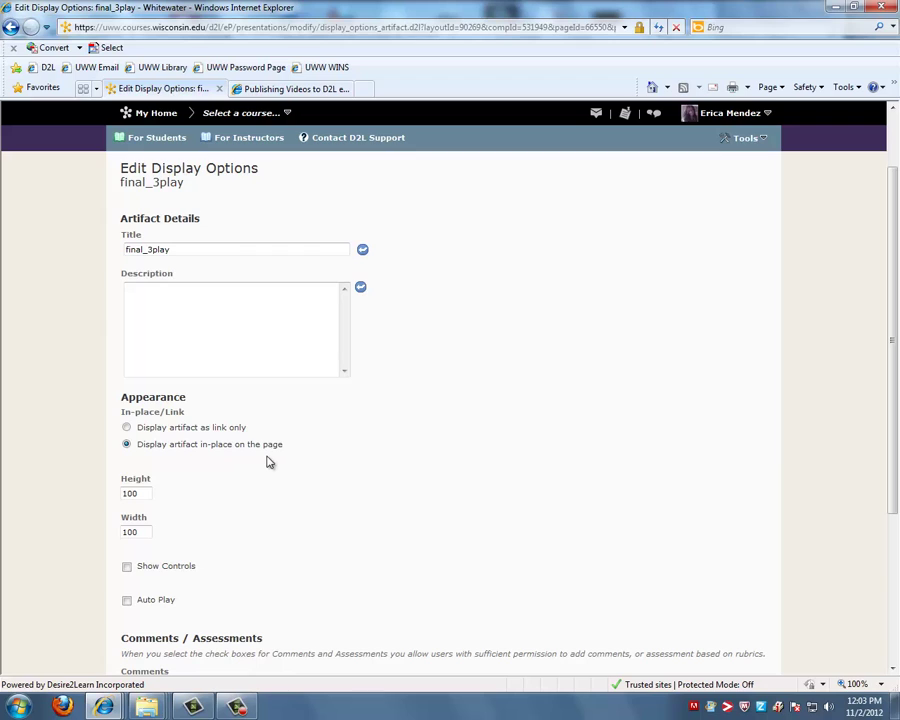
pyautogui.scroll(-2, 262, 505)
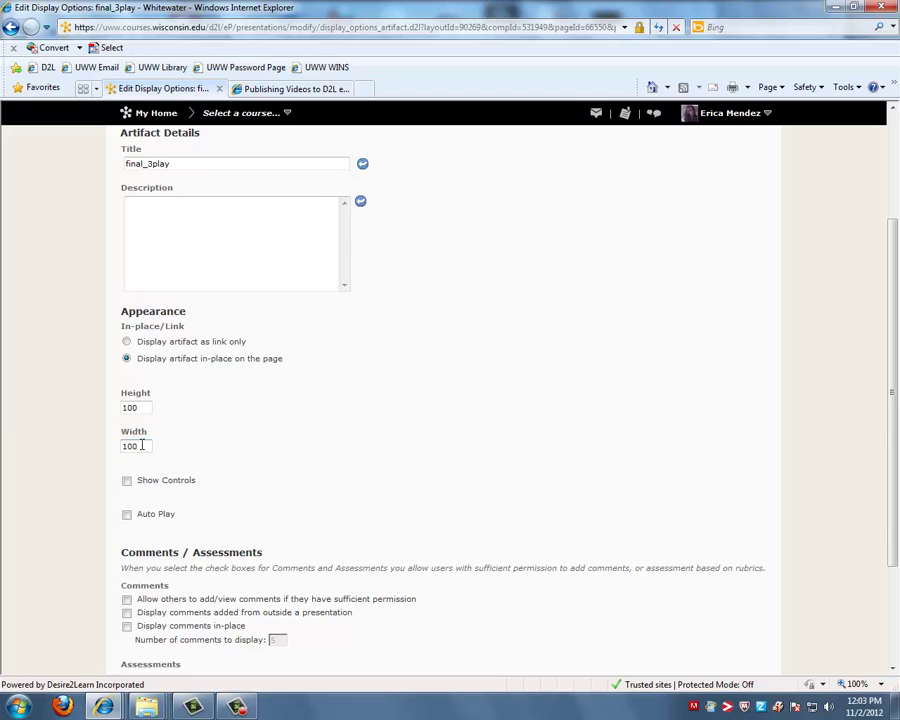
pyautogui.moveTo(140, 446); pyautogui.dragTo(113, 441)
pyautogui.click(143, 405)
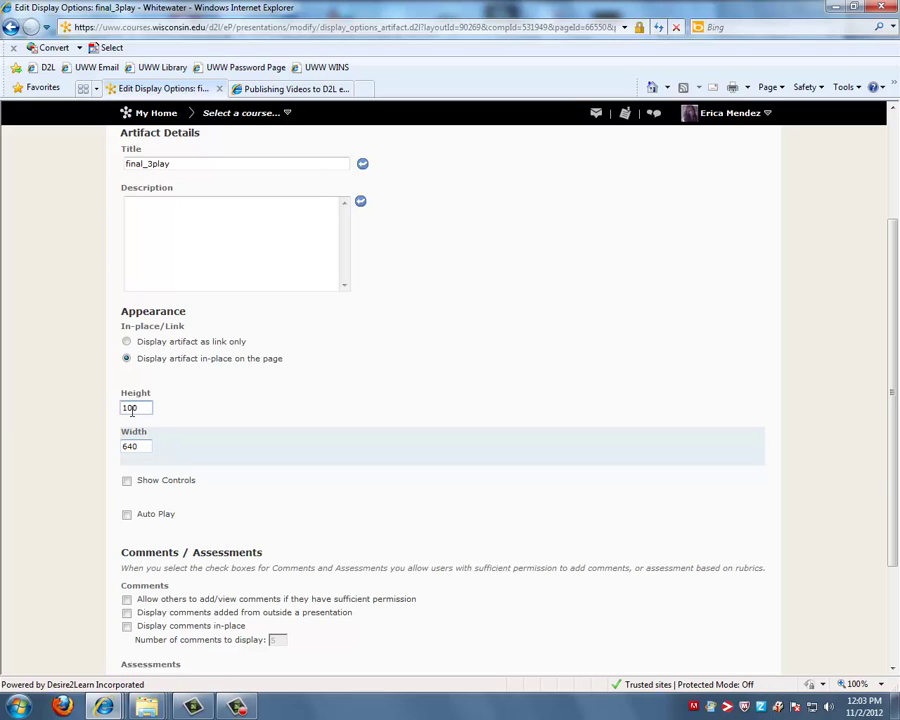
pyautogui.moveTo(144, 410); pyautogui.dragTo(107, 401)
pyautogui.click(127, 482)
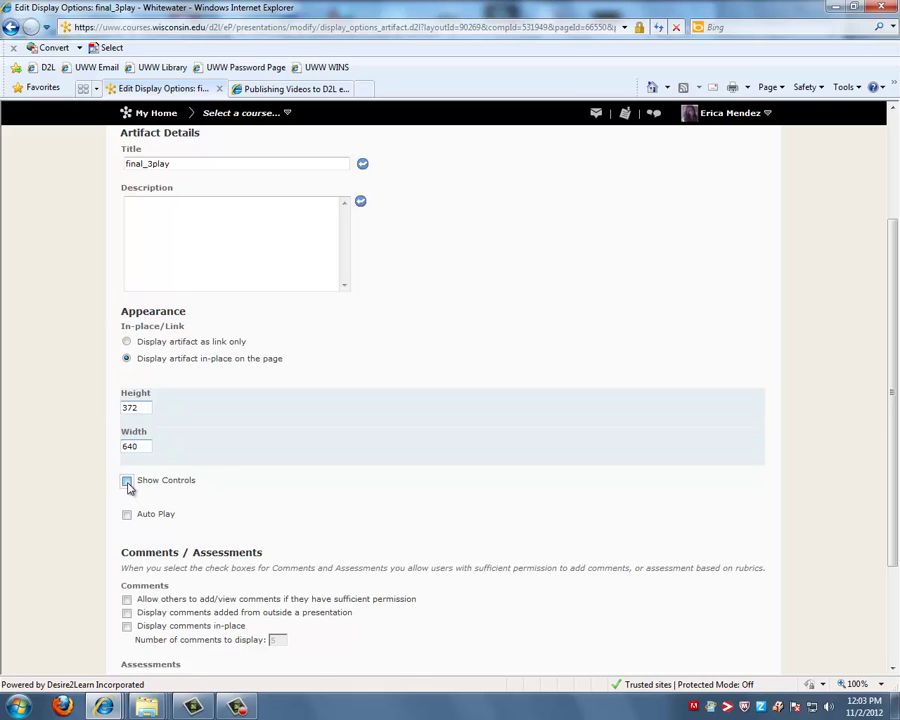
pyautogui.scroll(-3, 128, 487)
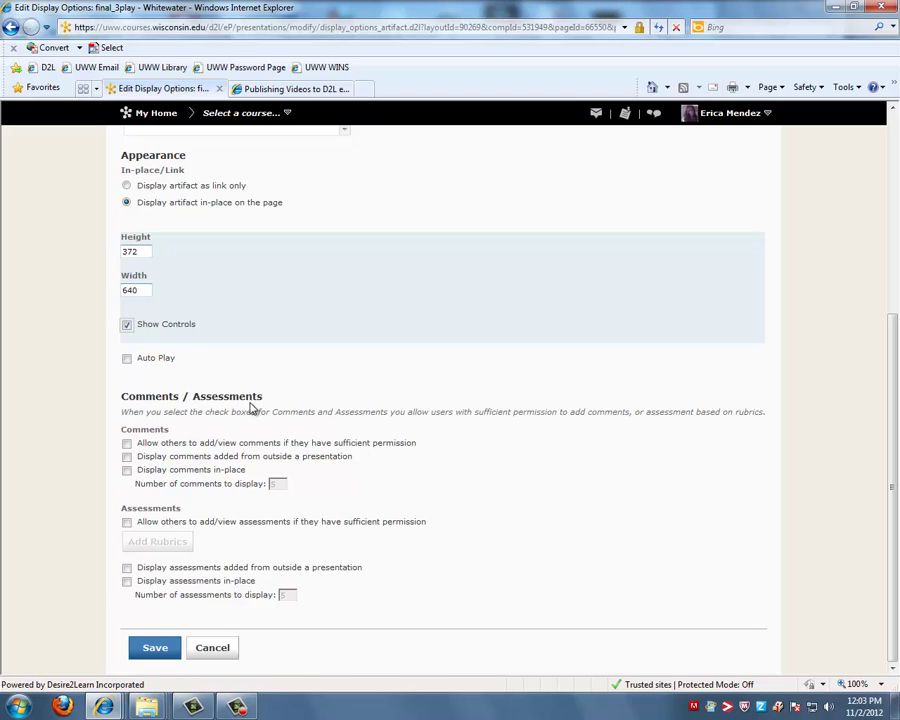
pyautogui.click(155, 650)
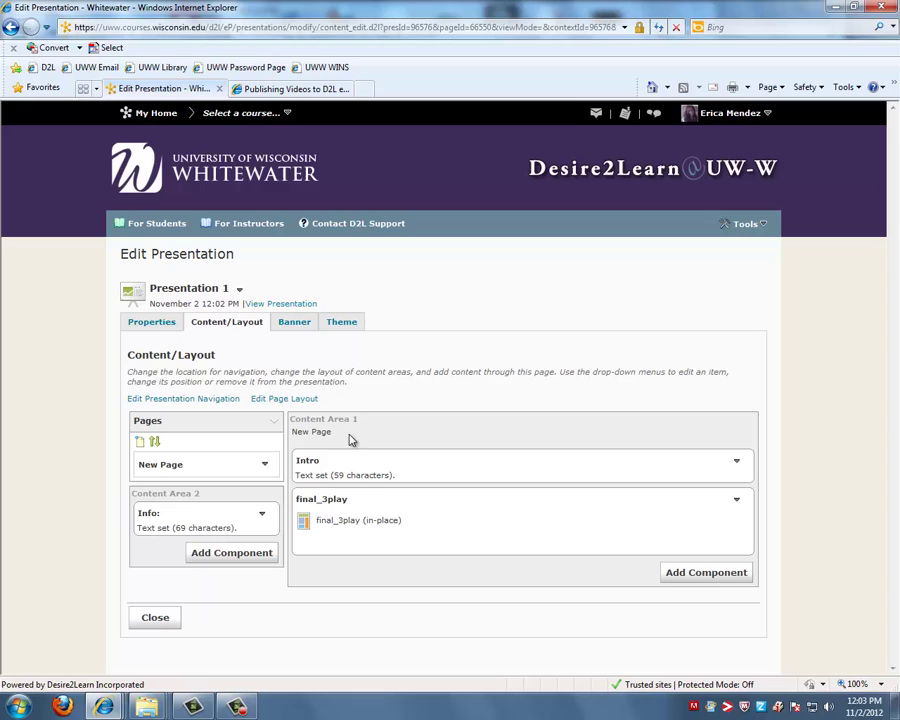
# Preview Presentation 1, accept the security warning, and play the embedded final_3play video
pyautogui.click(282, 305)
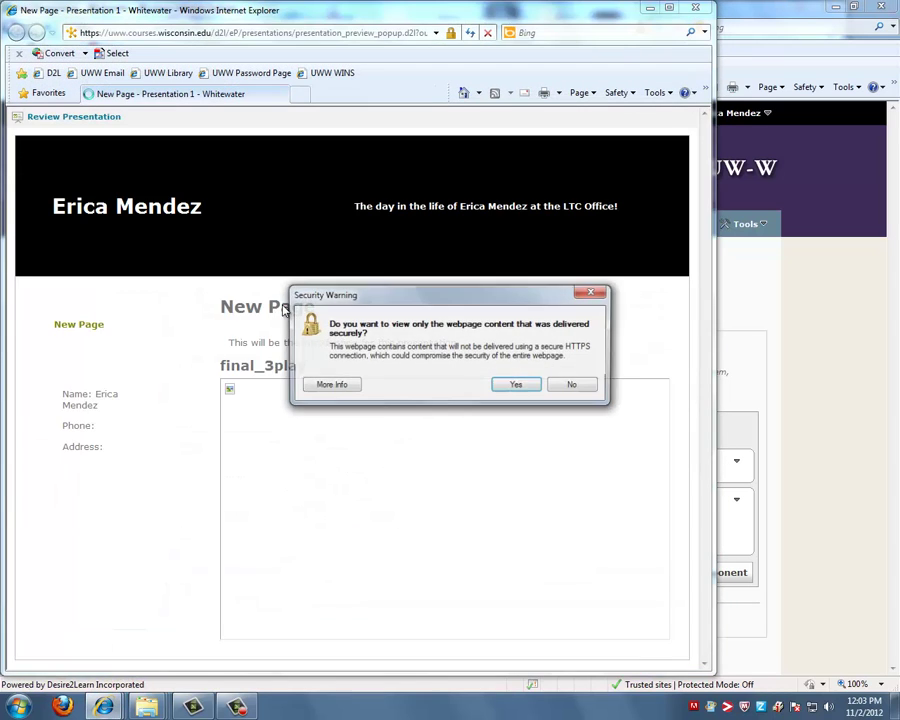
pyautogui.click(517, 386)
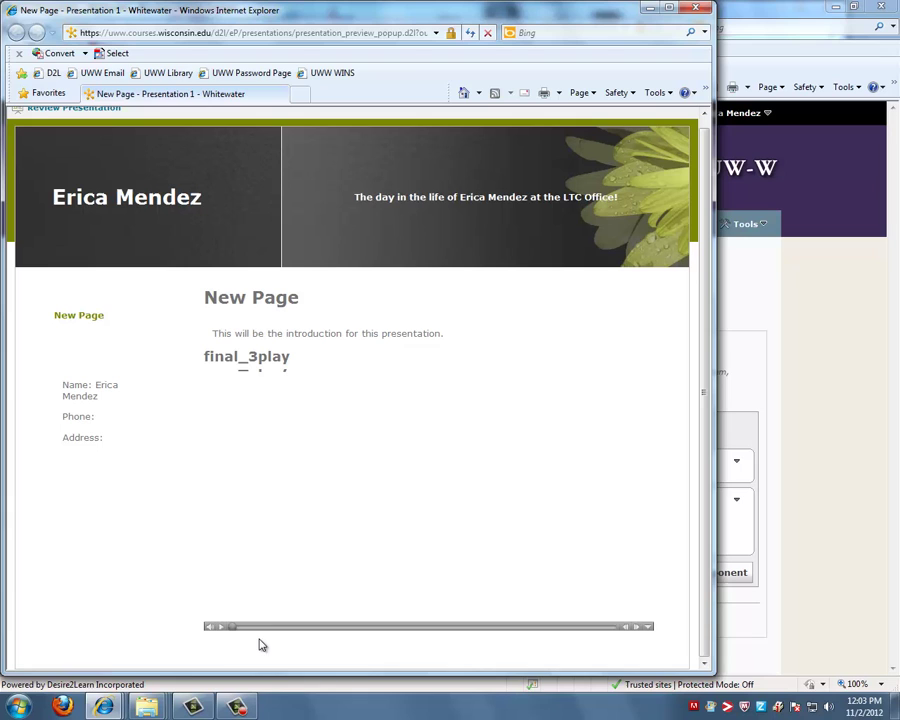
pyautogui.click(226, 627)
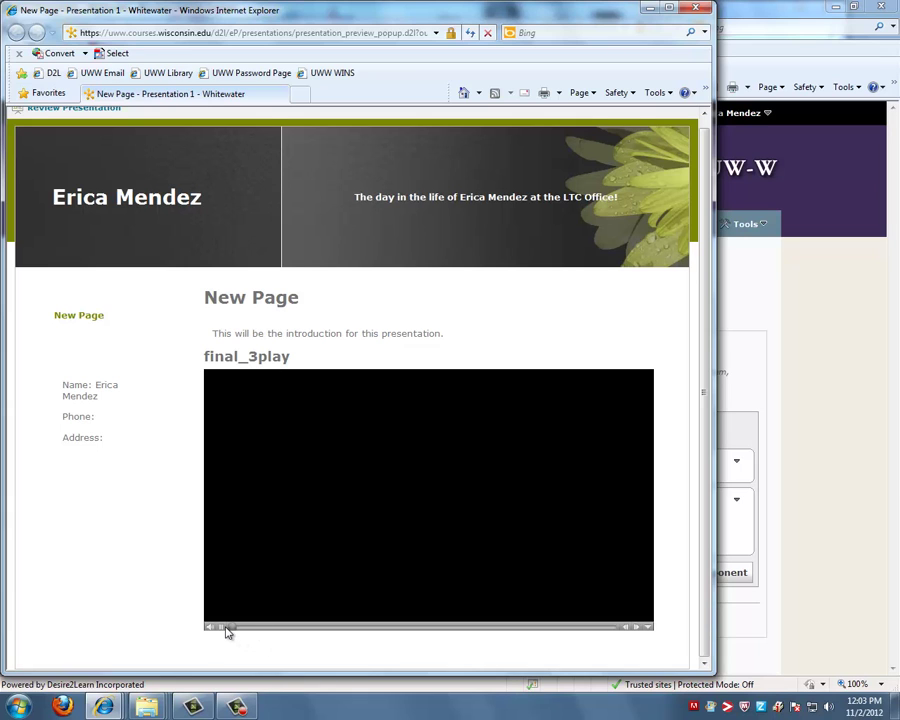